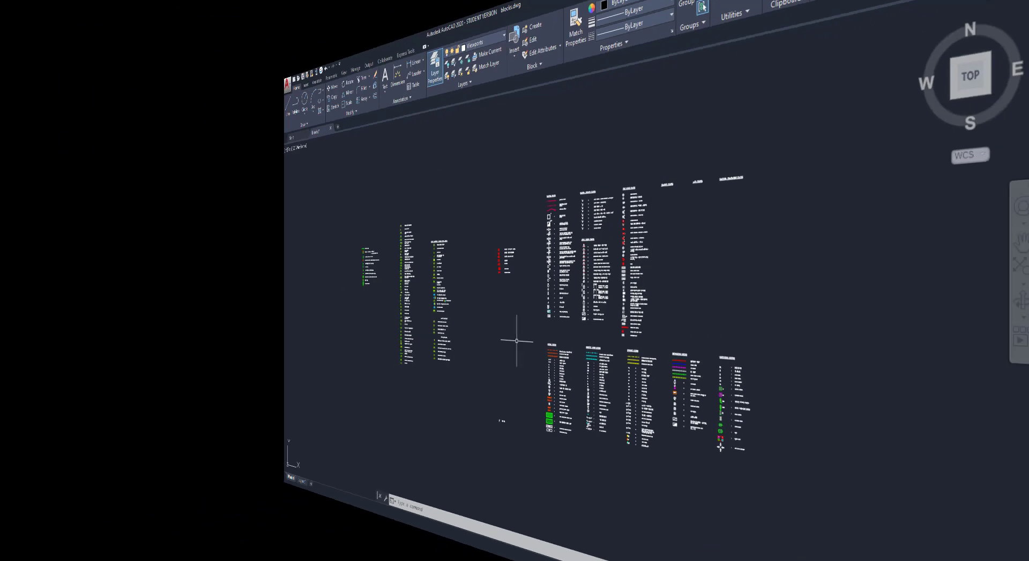
Bring up the Layer Properties Manager with LA, then the External References palette with XREF.
type("LA")
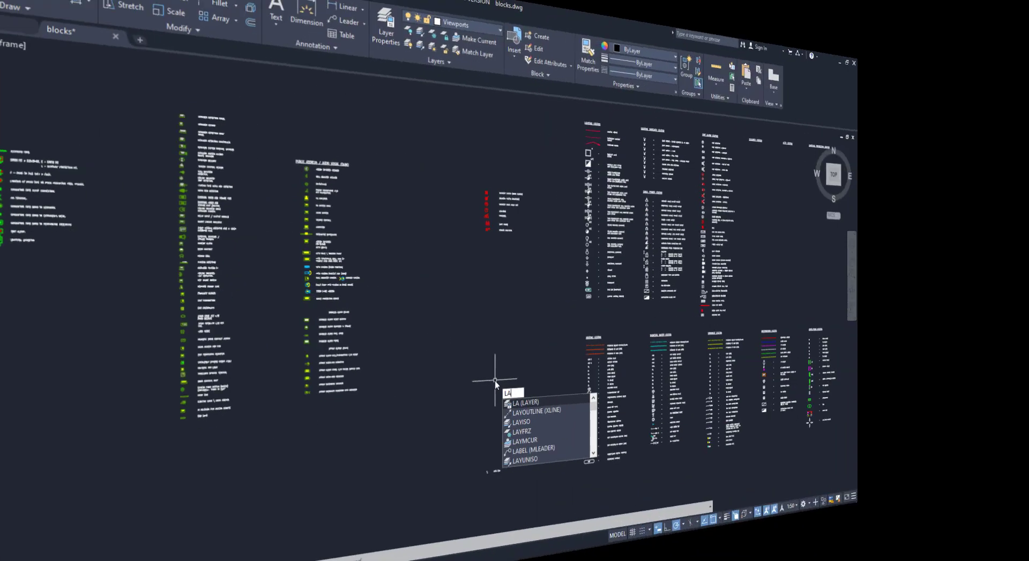
key("Return")
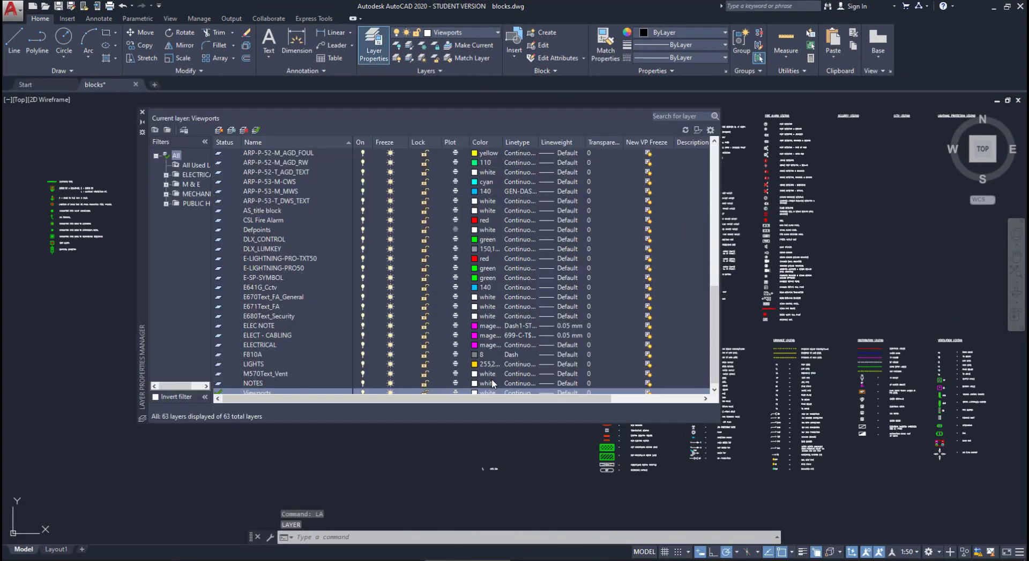
type("XREF")
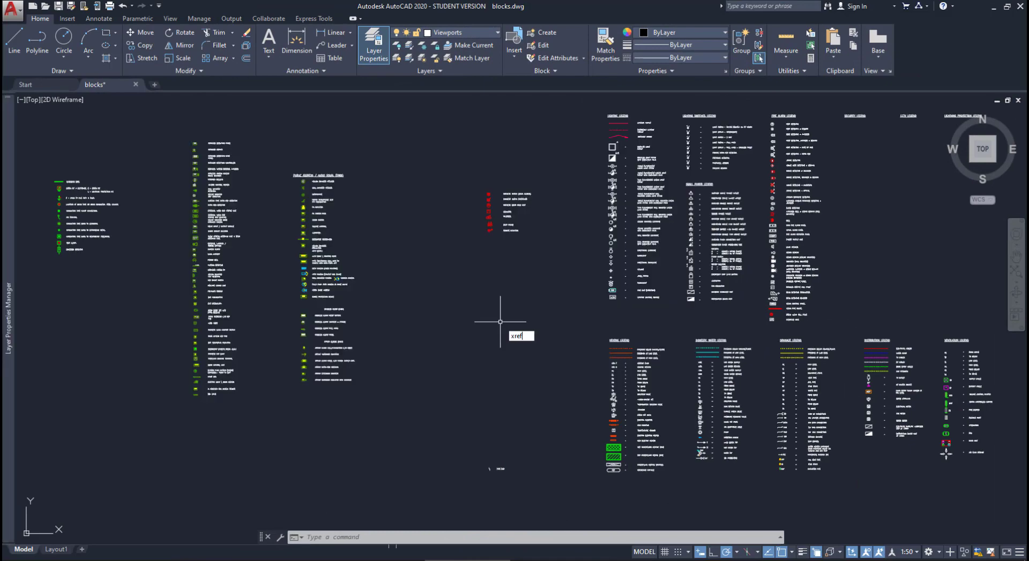
key("Return")
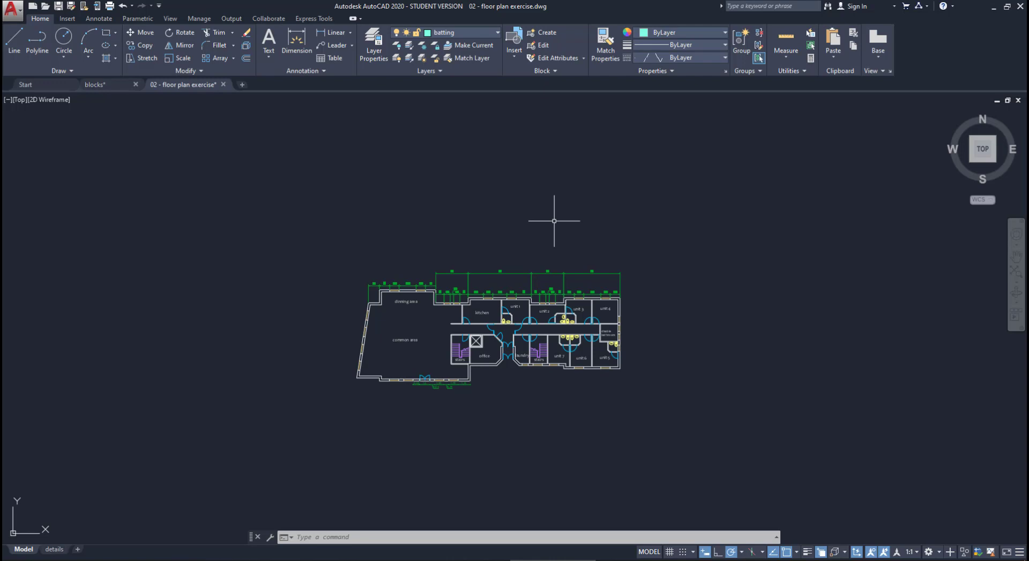
Check the layer list, then select all floor plan objects and erase them.
left_click(561, 216)
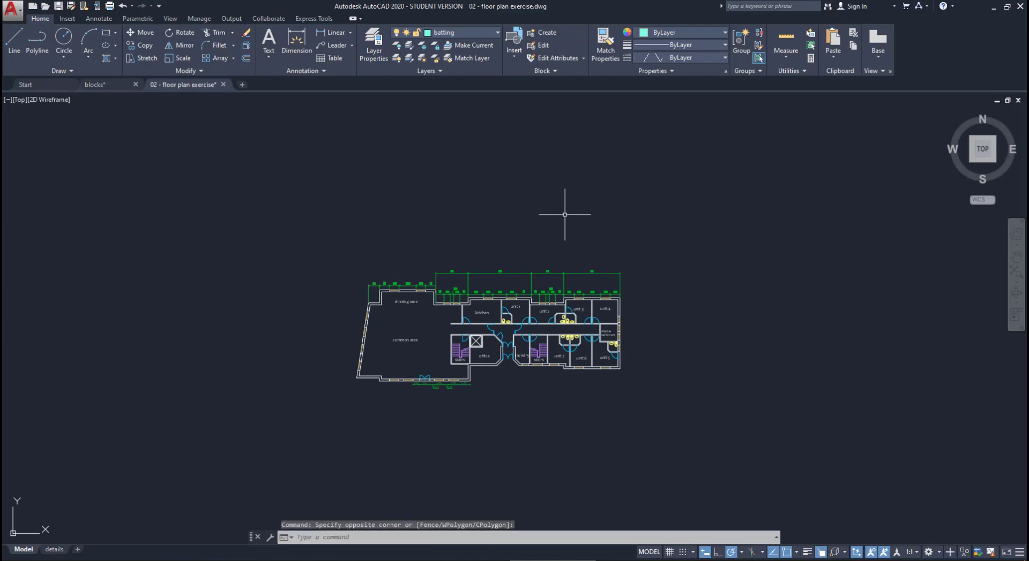
type("LA")
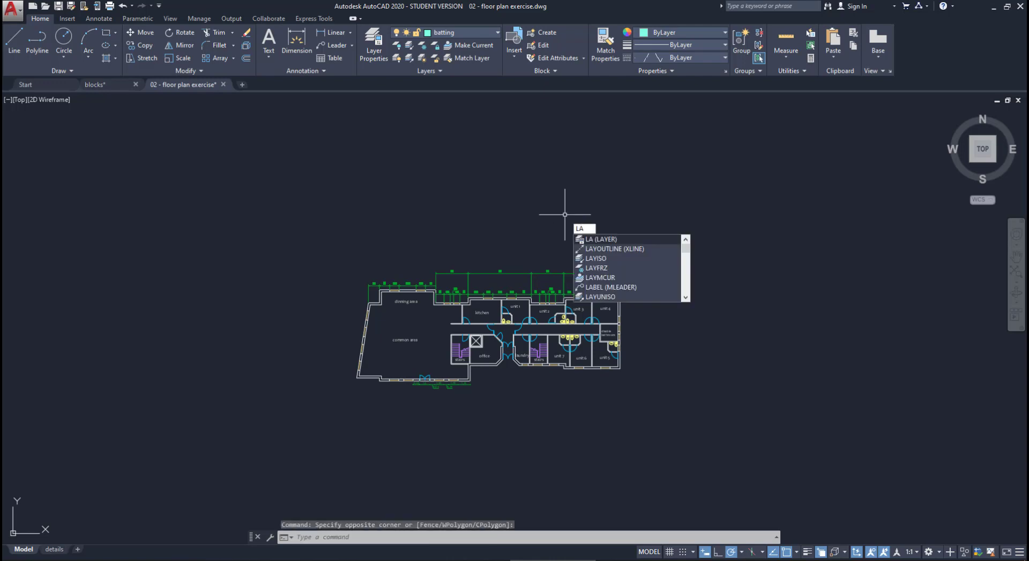
key("Return")
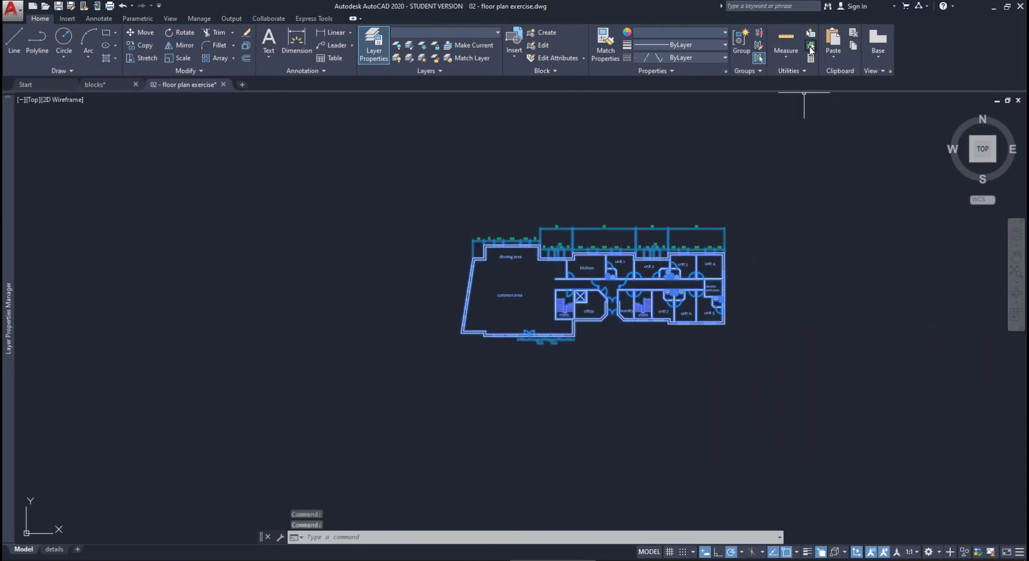
left_click(810, 46)
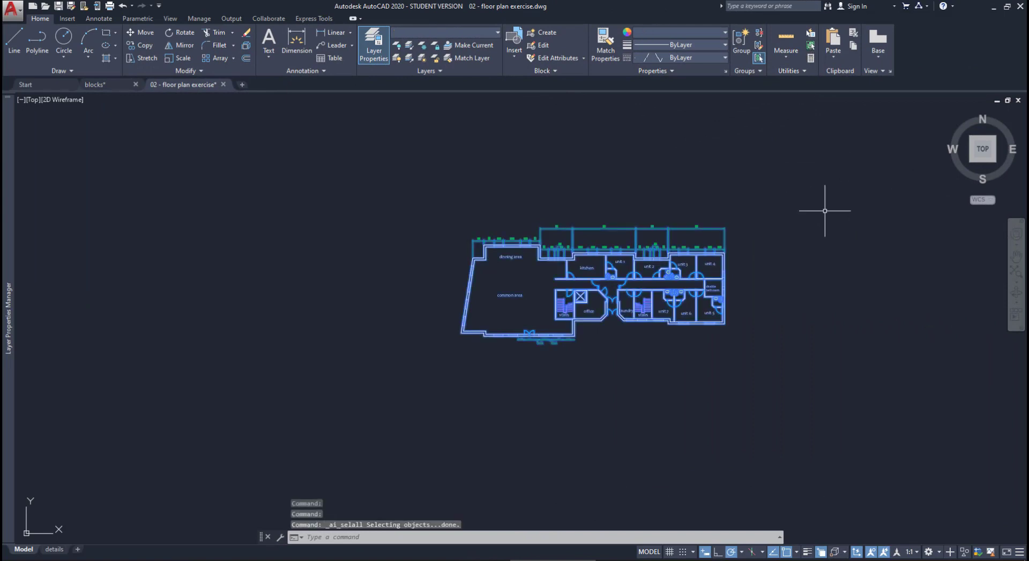
key("Delete")
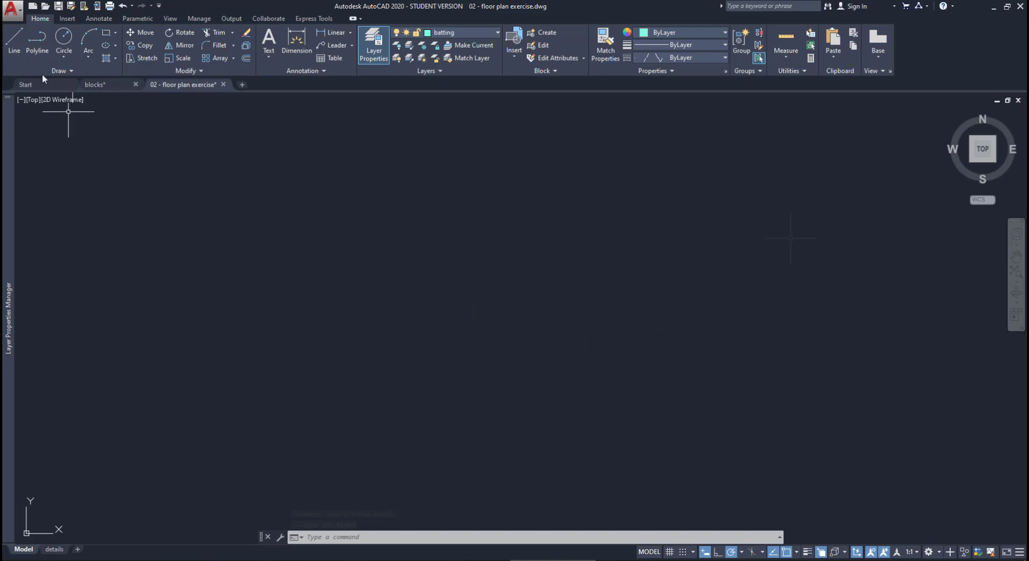
Save the drawing as a drawing template named 'Project Architectural'.
left_click(11, 16)
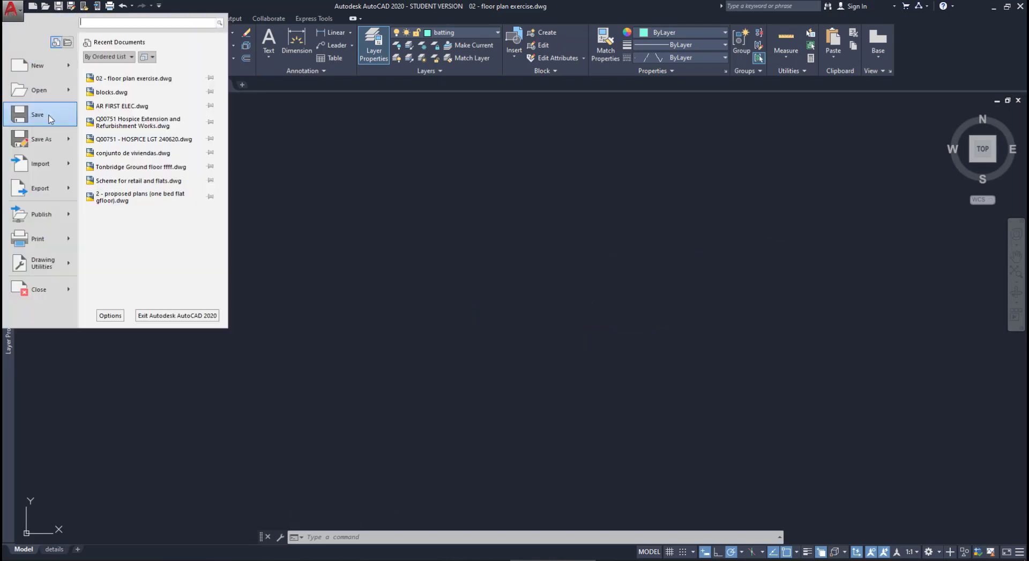
left_click(70, 141)
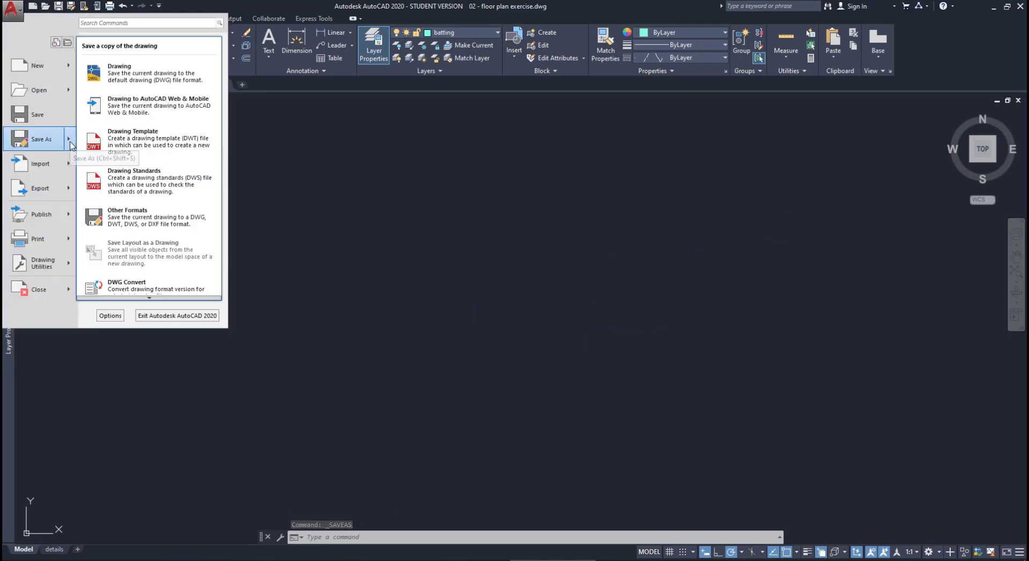
left_click(118, 137)
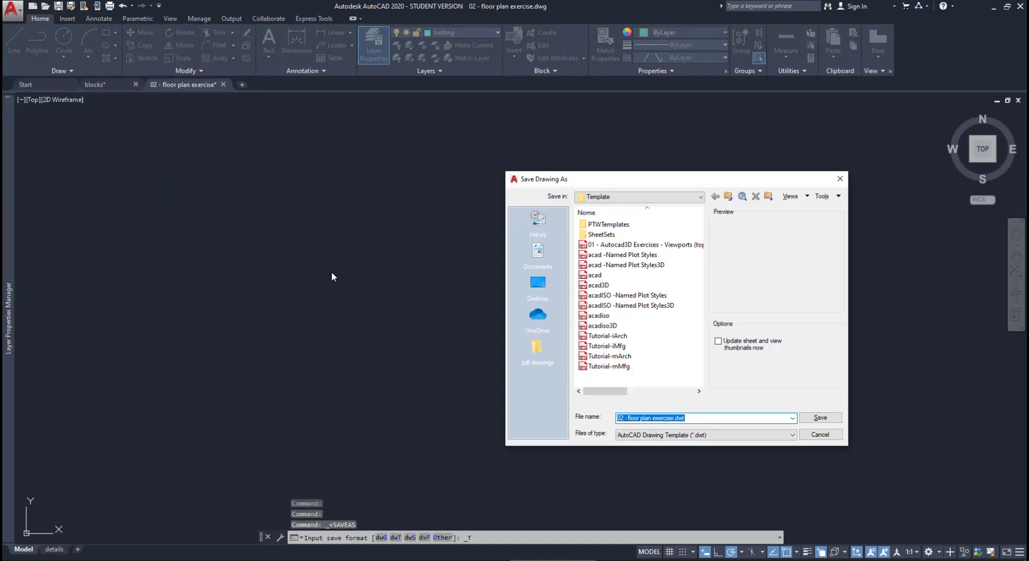
key("BackSpace")
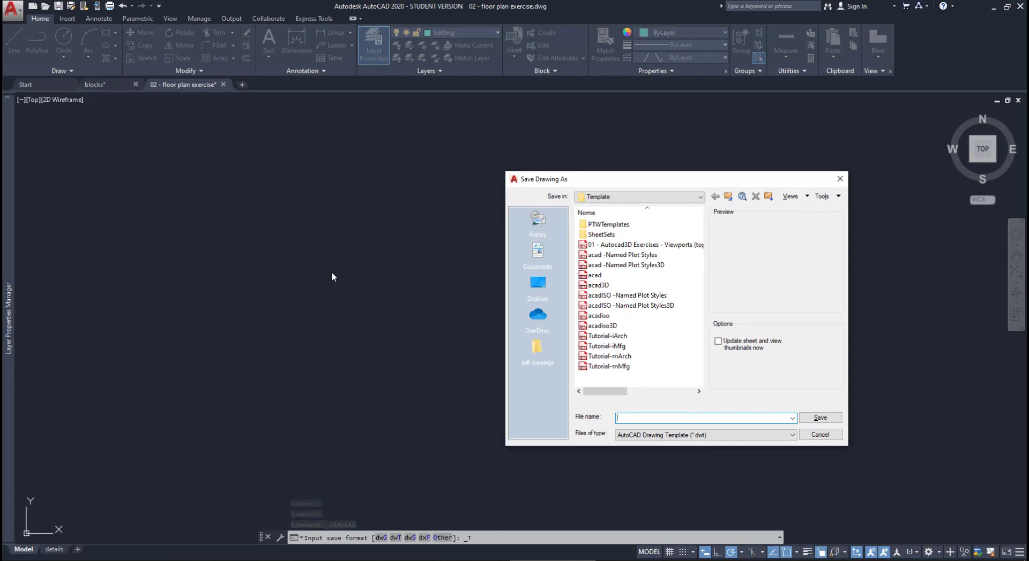
type("Project A")
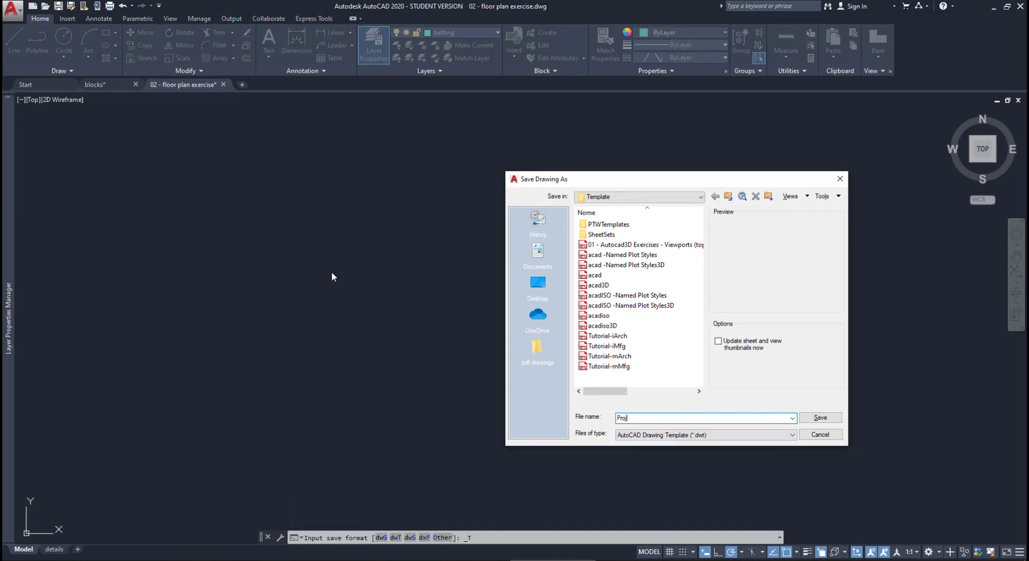
type("rchitectural")
left_click(809, 420)
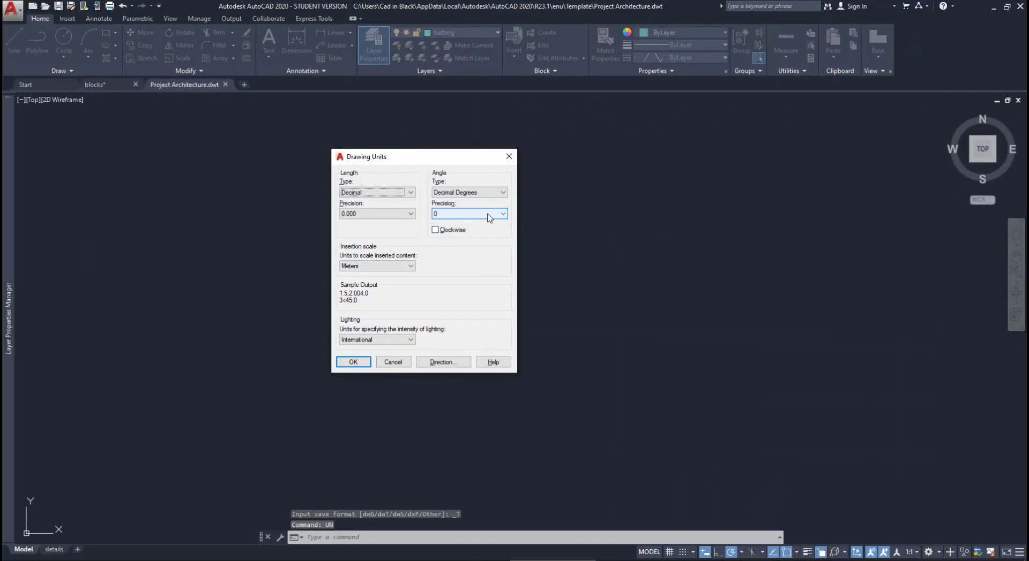
Set the template's insertion scale units to Millimeters.
left_click(352, 267)
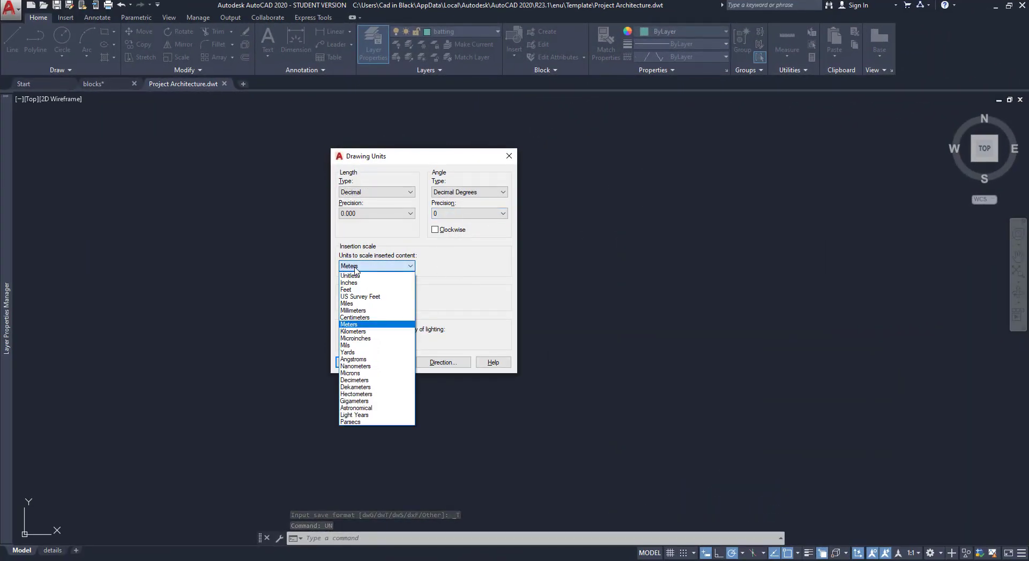
left_click(374, 311)
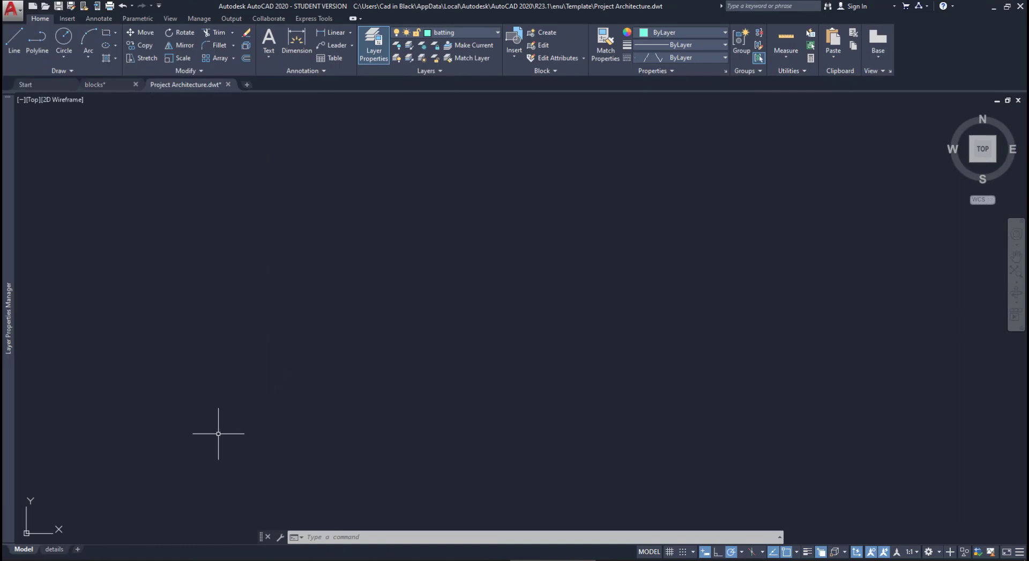
Switch to the details layout and modify its page setup via the Page Setup Manager.
left_click(54, 550)
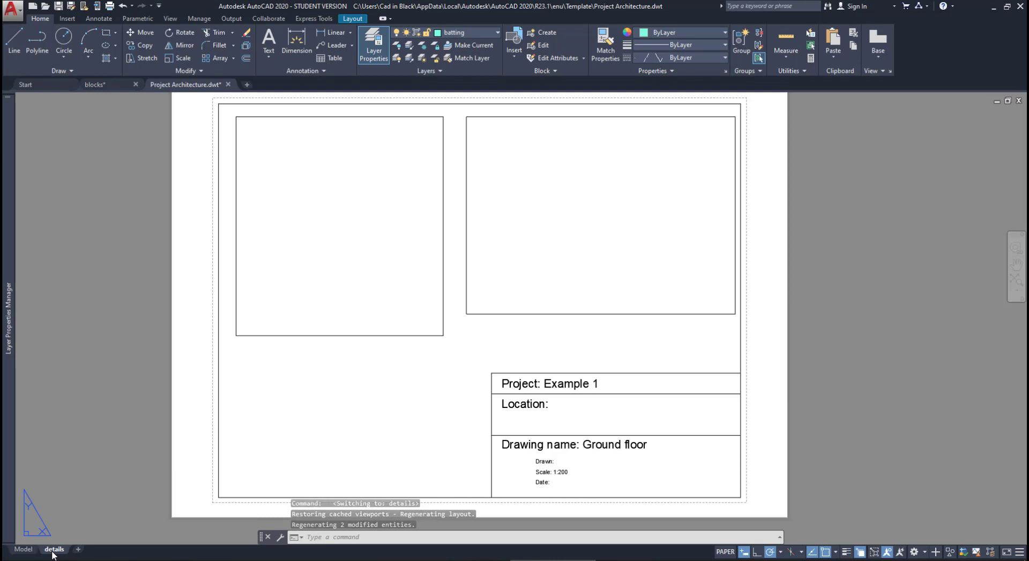
right_click(52, 552)
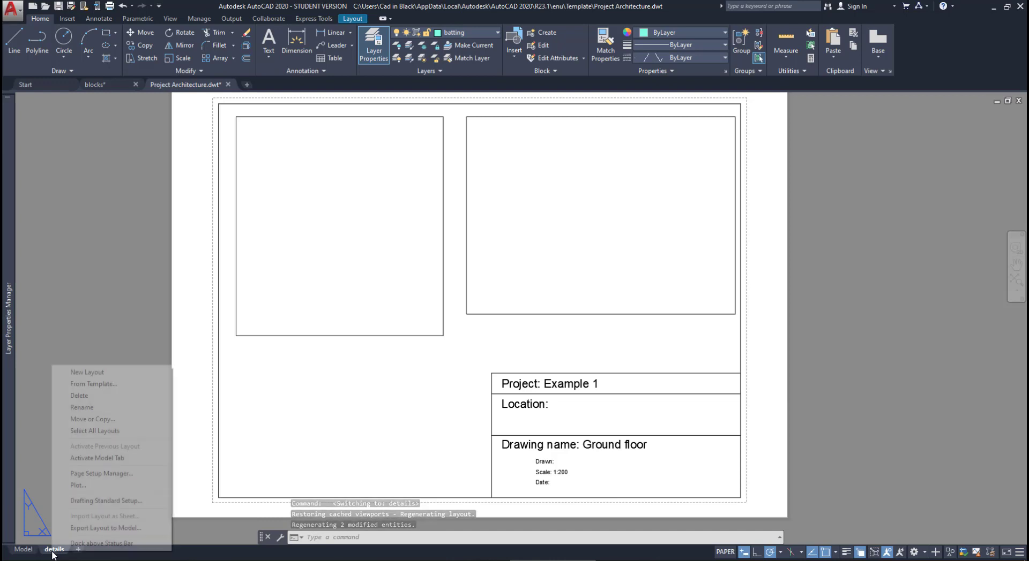
left_click(134, 476)
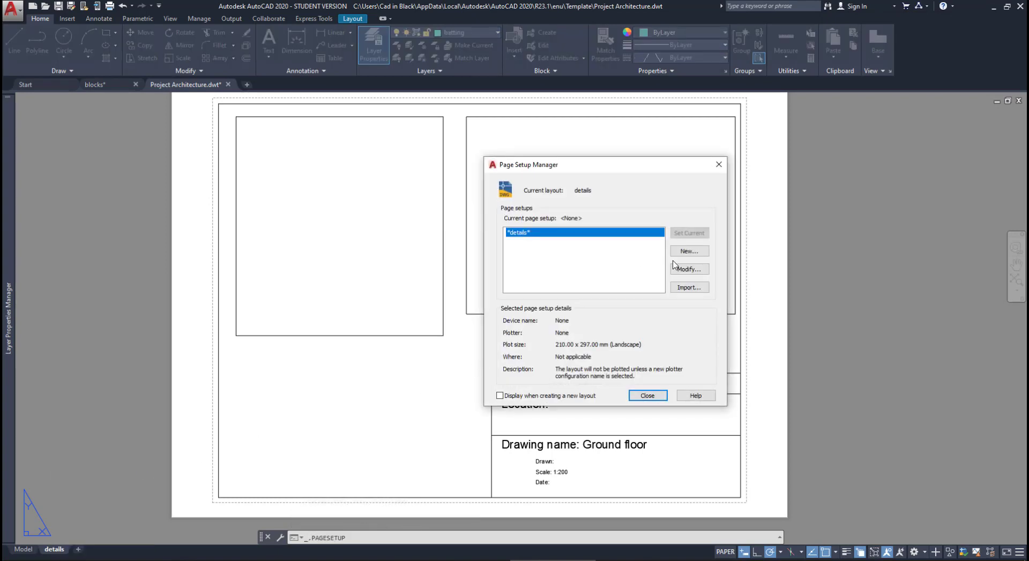
left_click(679, 268)
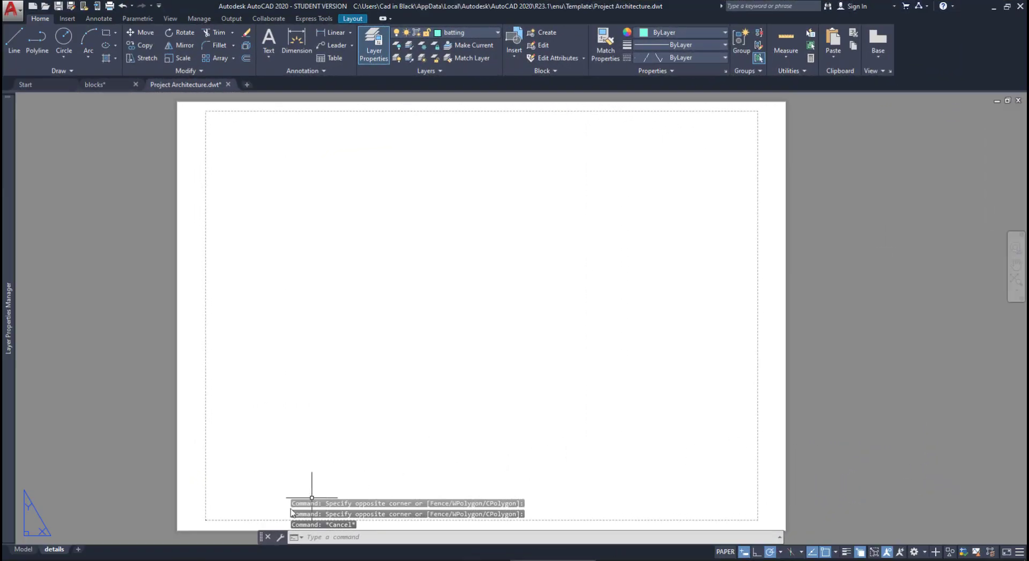
Zoom into the sheet's lower-left corner and delete all leftover objects on the details layout.
scroll(220, 528, "up", 5)
scroll(103, 514, "up", 3)
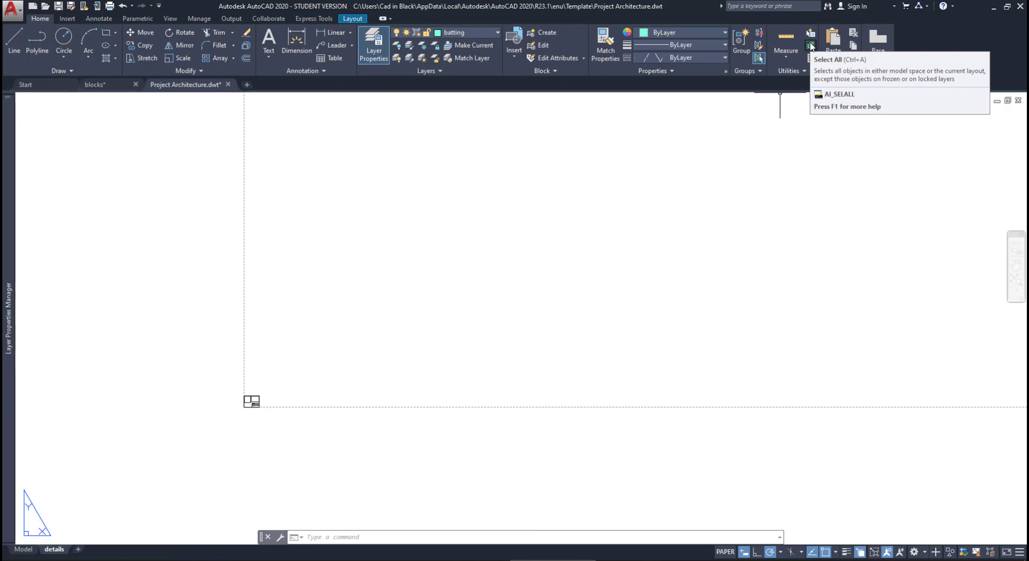
left_click(811, 46)
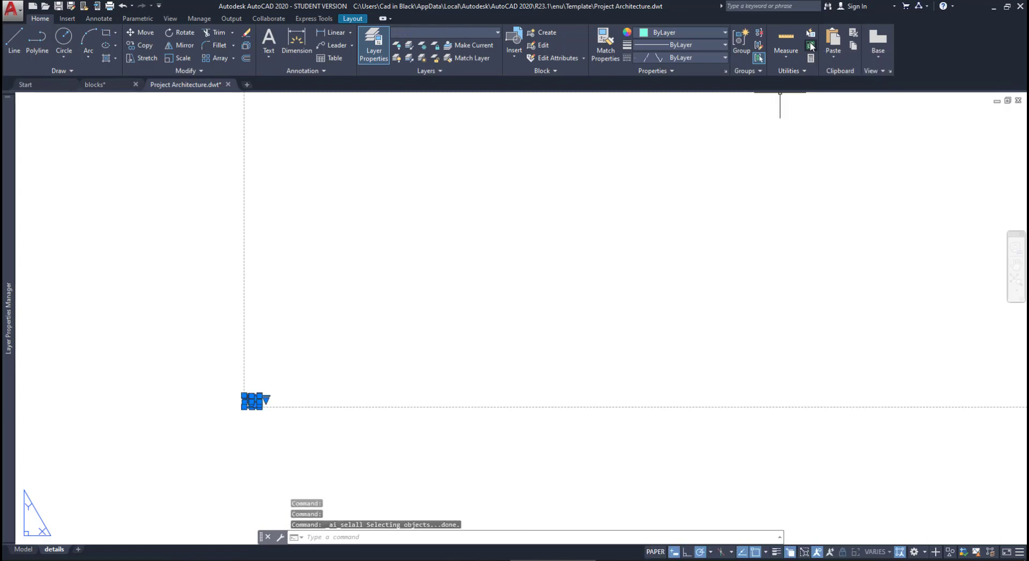
key("Delete")
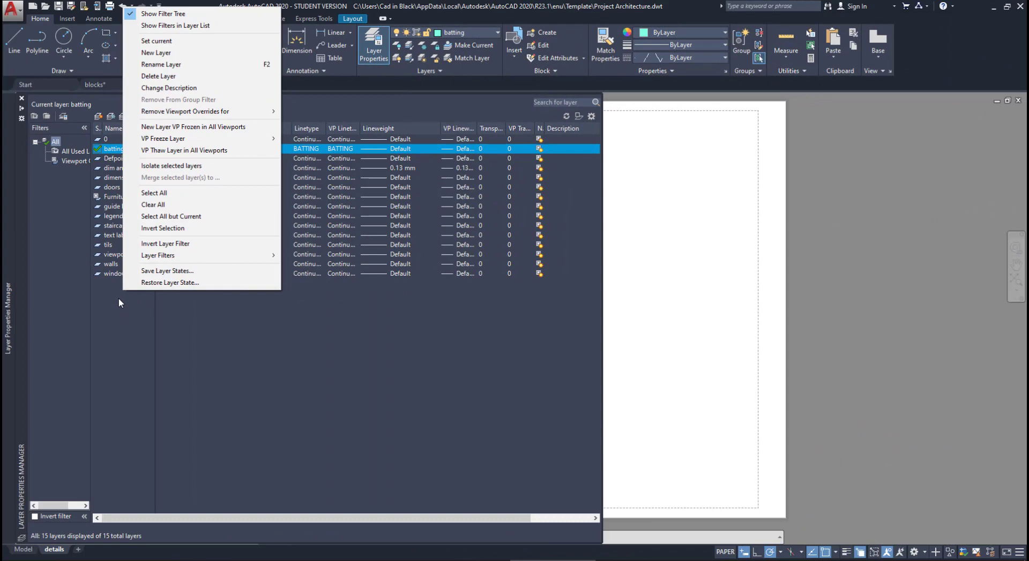
Create a Title Block layer and start the sheet border rectangle at its first corner.
left_click(241, 53)
type("Title")
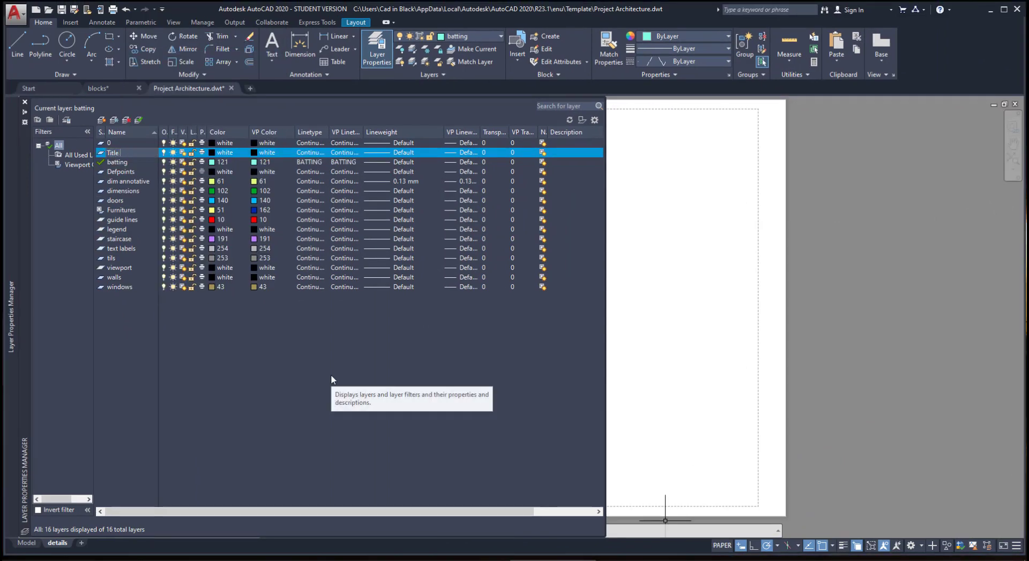
type(" Block")
key("alt+c")
type("rec")
key("Return")
left_click(223, 507)
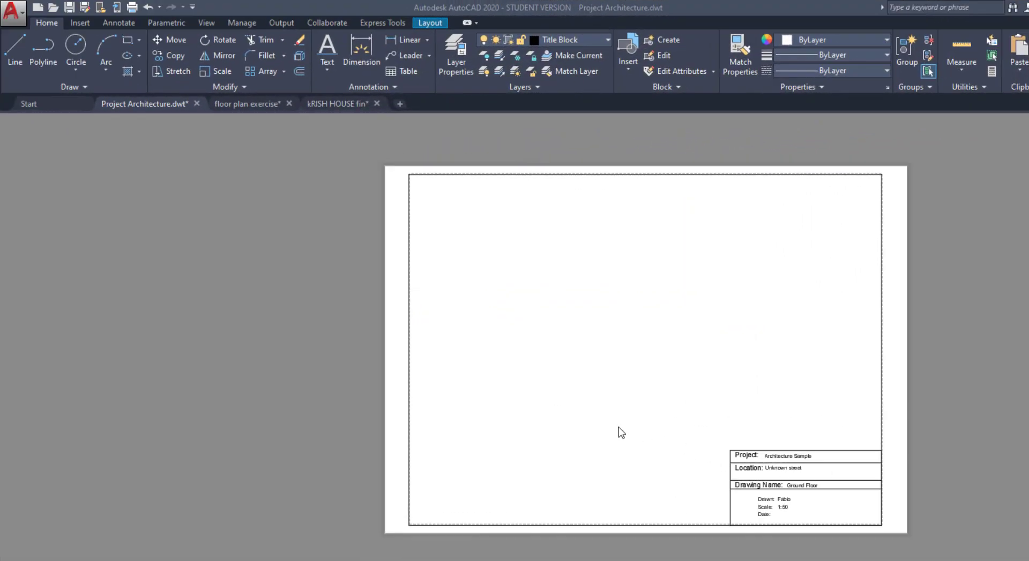
Draw a rectangular viewport from near the border's top-left to just above the title block.
left_click(610, 362)
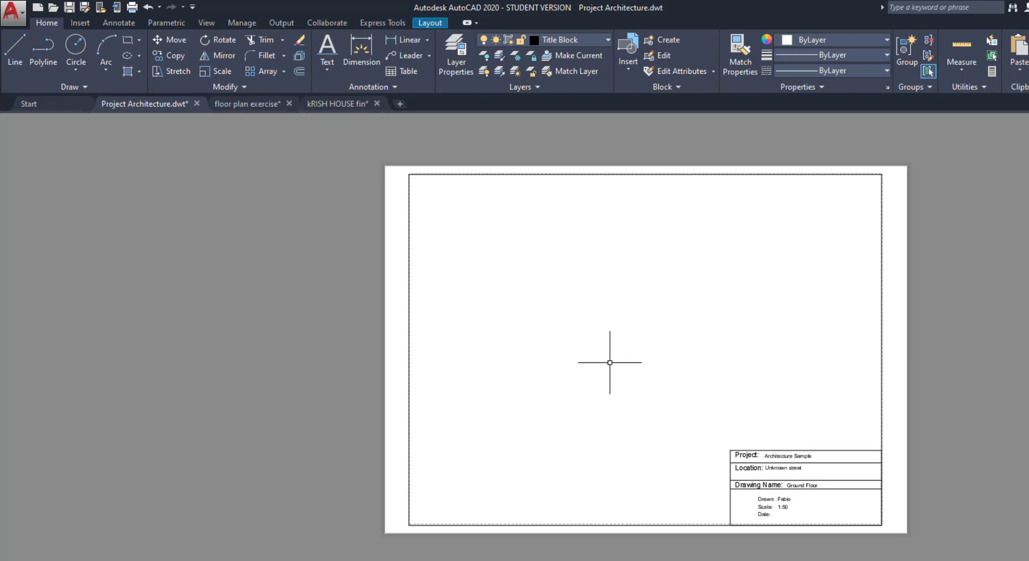
left_click(435, 23)
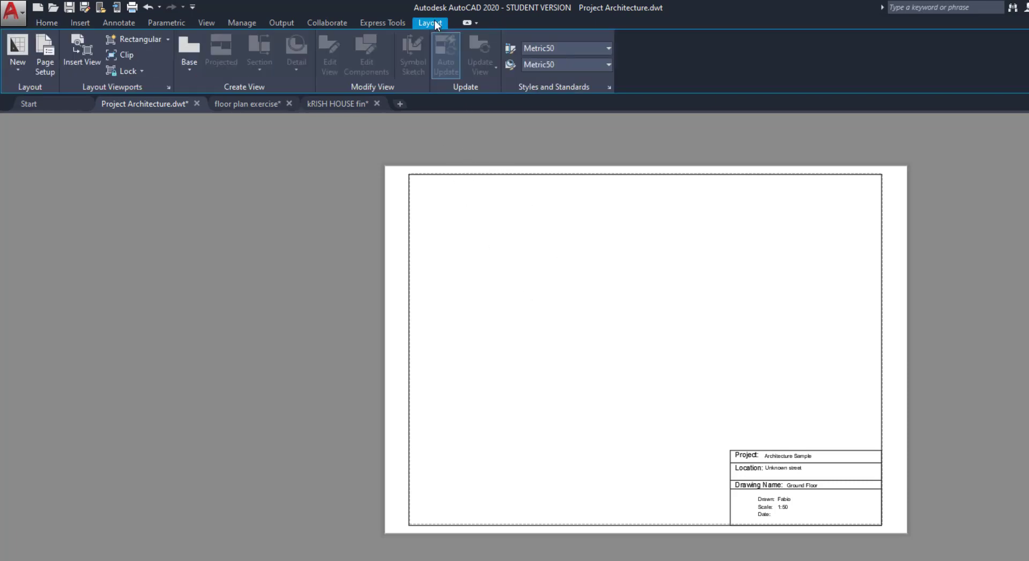
left_click(154, 39)
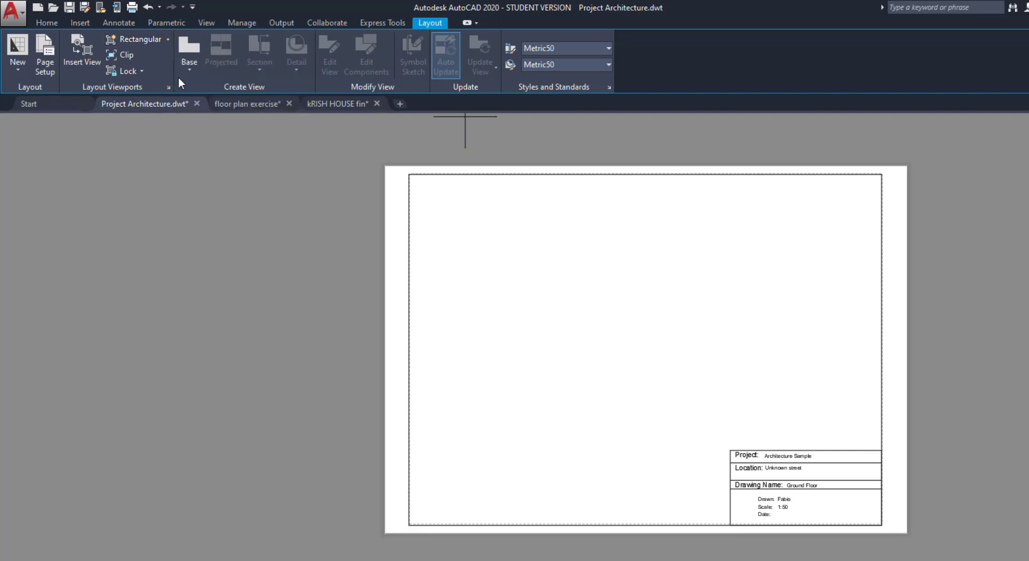
left_click(419, 191)
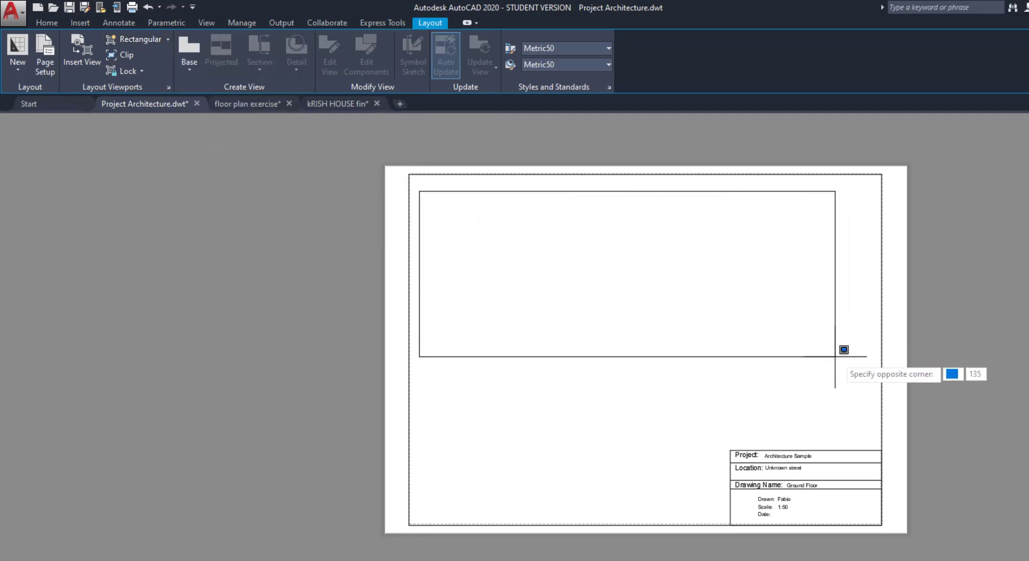
left_click(869, 377)
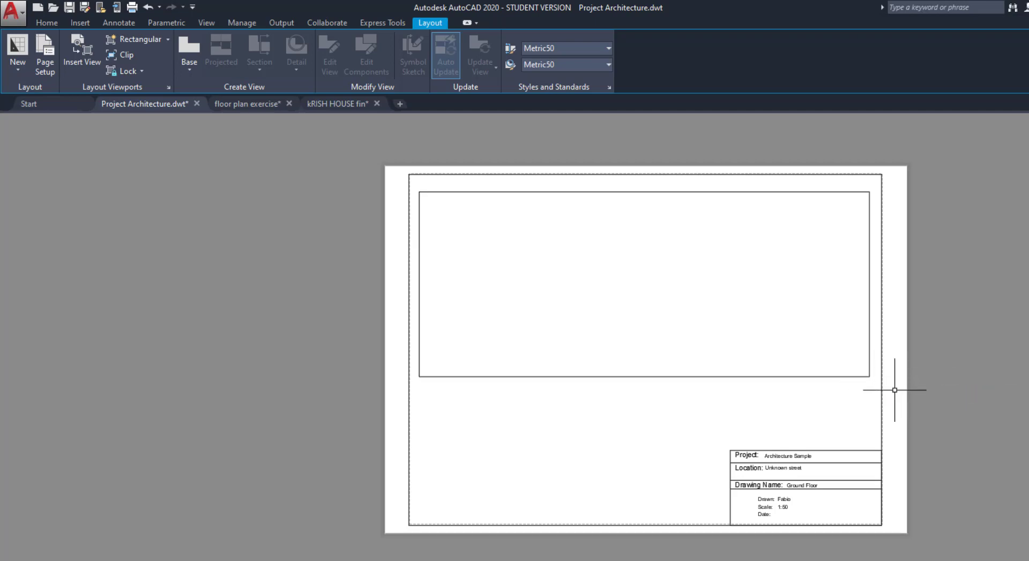
Set the new viewport's scale to 1:50, then return to paper space.
double_click(756, 319)
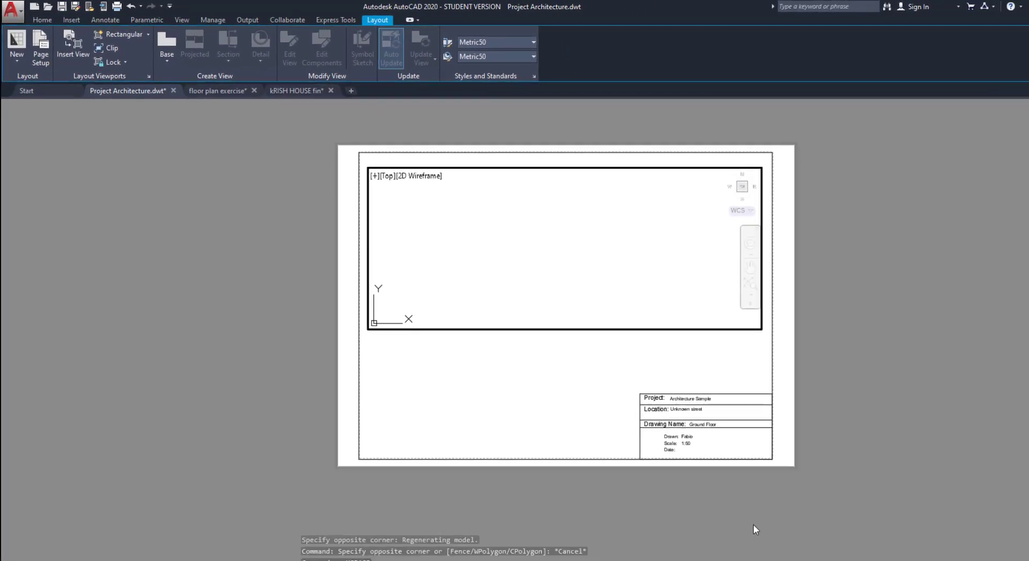
left_click(880, 556)
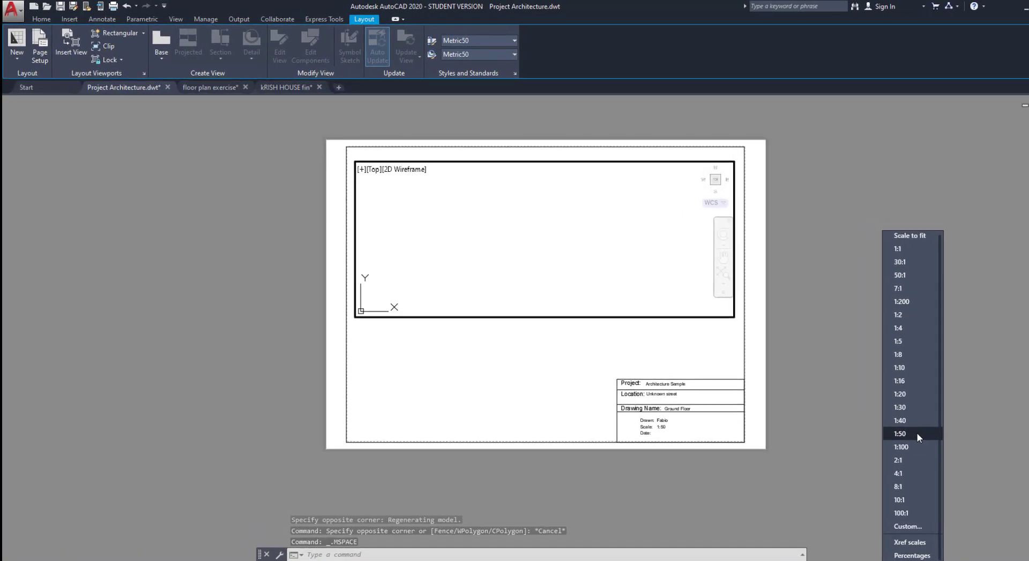
left_click(917, 433)
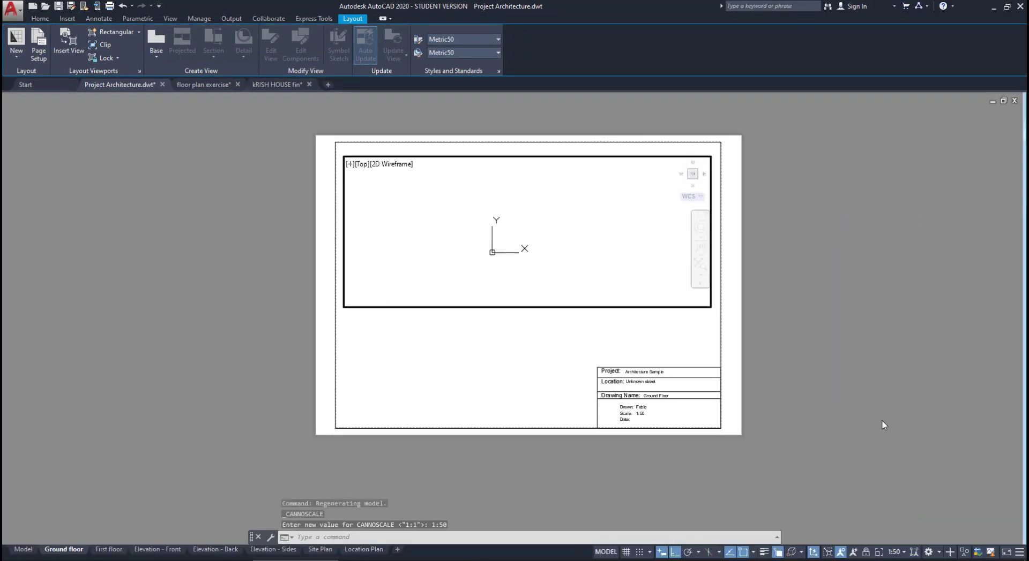
double_click(790, 416)
scroll(643, 420, "up", 2)
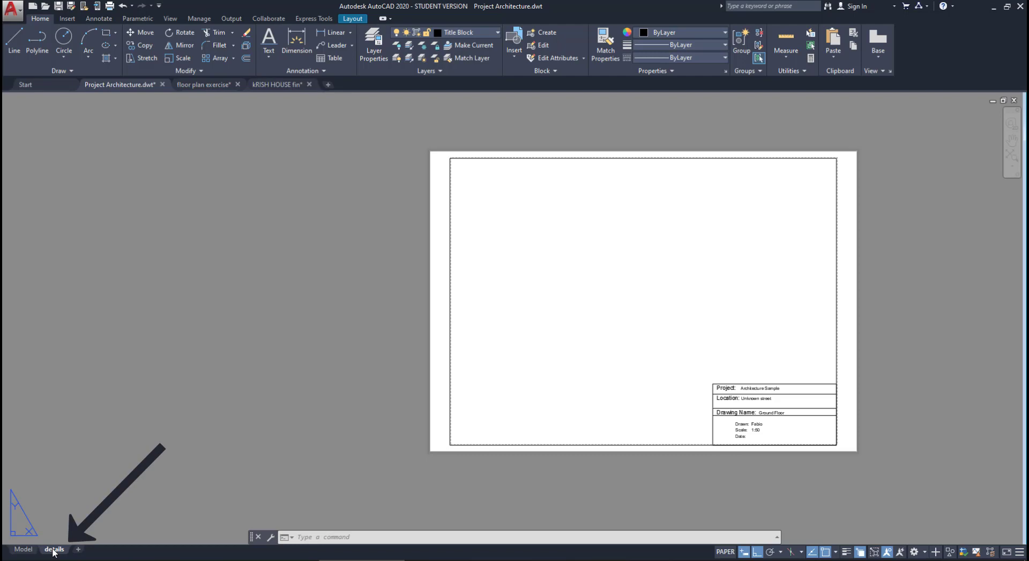
Rename the details layout to 'Ground floor' and Ctrl-drag it to create Ground floor (2).
double_click(54, 550)
type("Ground")
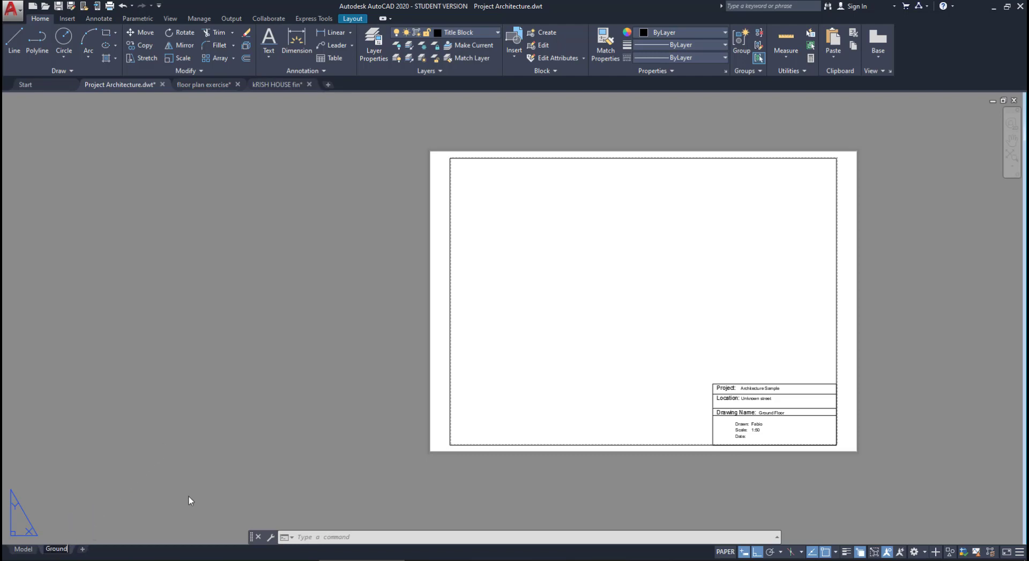
type(" floor")
key("Return")
left_click_drag(63, 550, 70, 555, "ctrl")
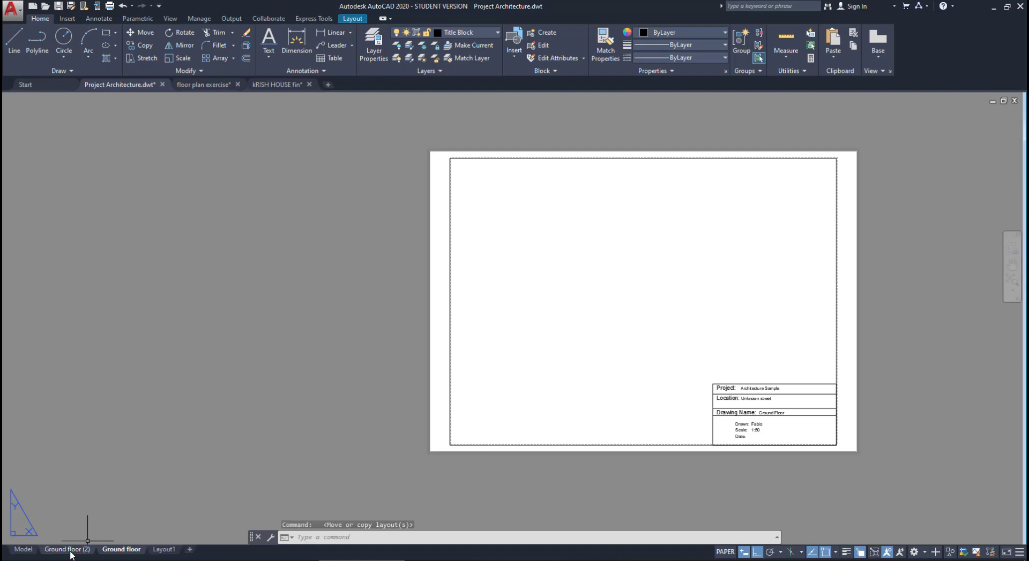
Duplicate a layout tab via Move or Copy with Create a copy ticked.
right_click(71, 553)
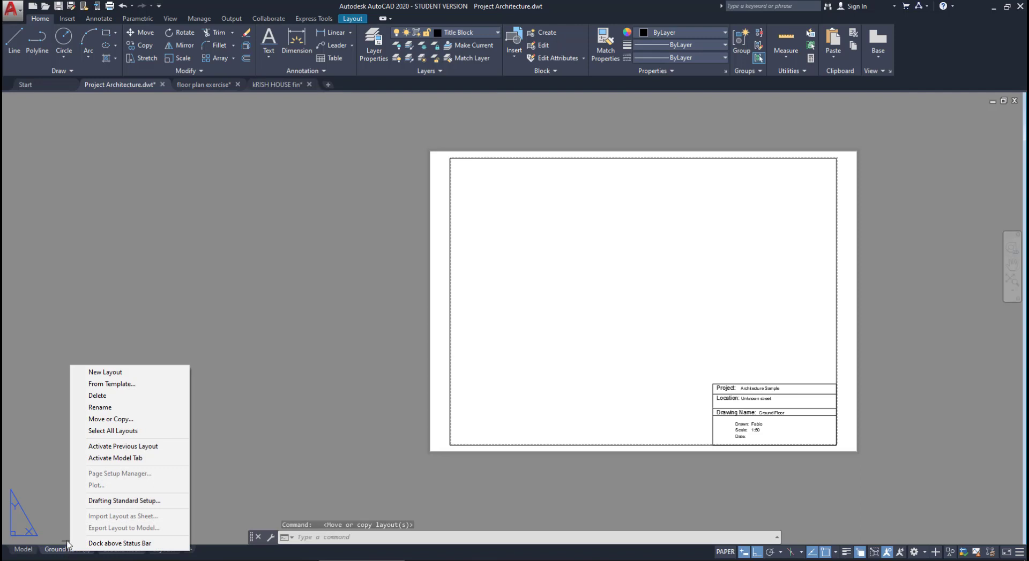
left_click(162, 420)
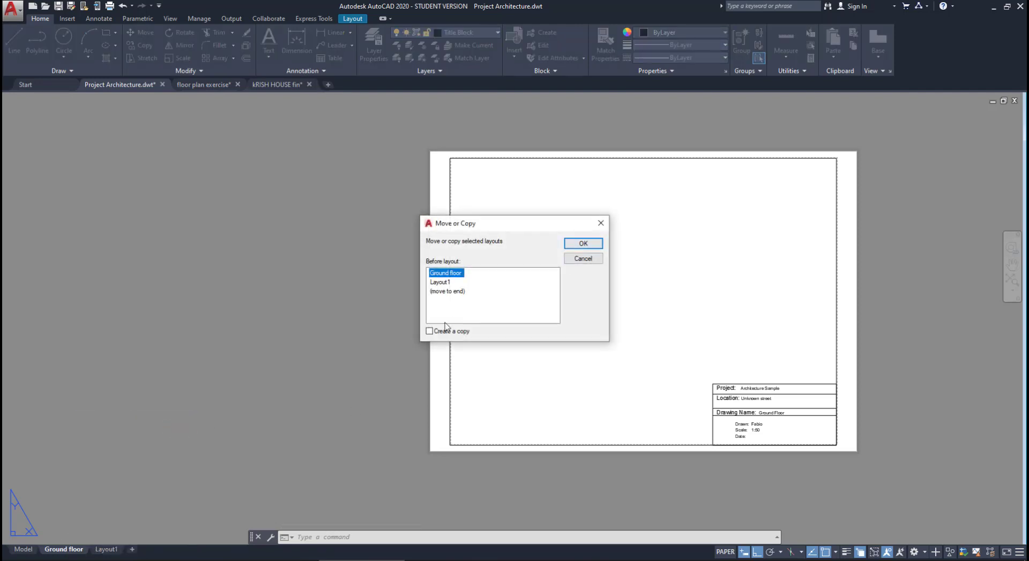
left_click(429, 331)
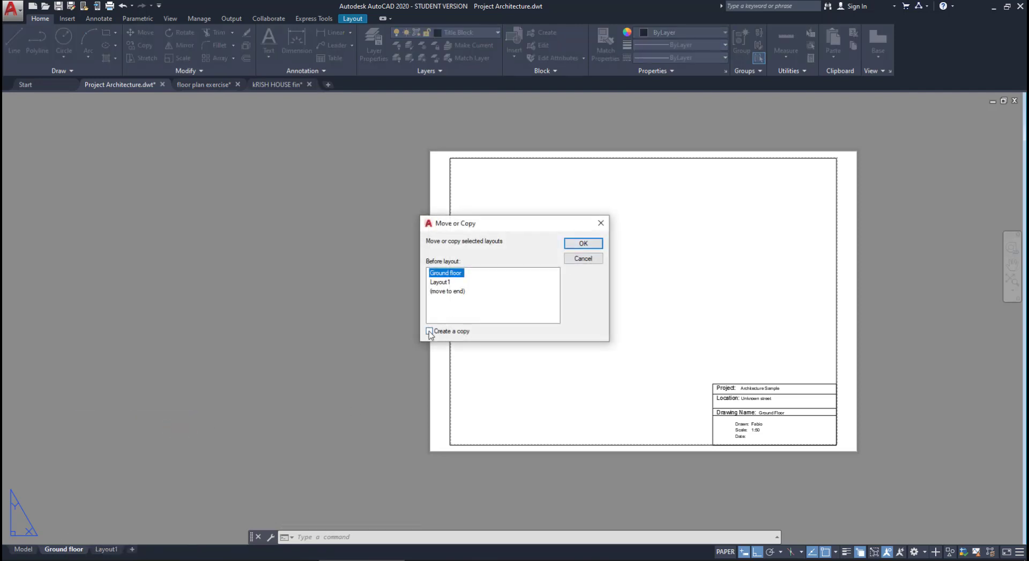
left_click(583, 244)
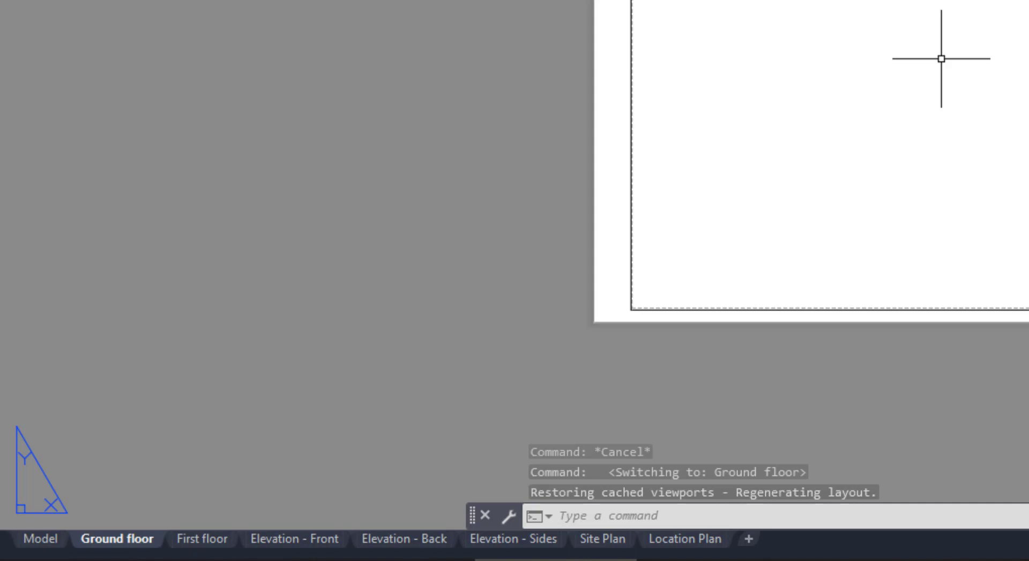
Zoom to extents and save as a drawing template, replacing Project Architecture.dwt.
middle_click(941, 59)
middle_click(941, 59)
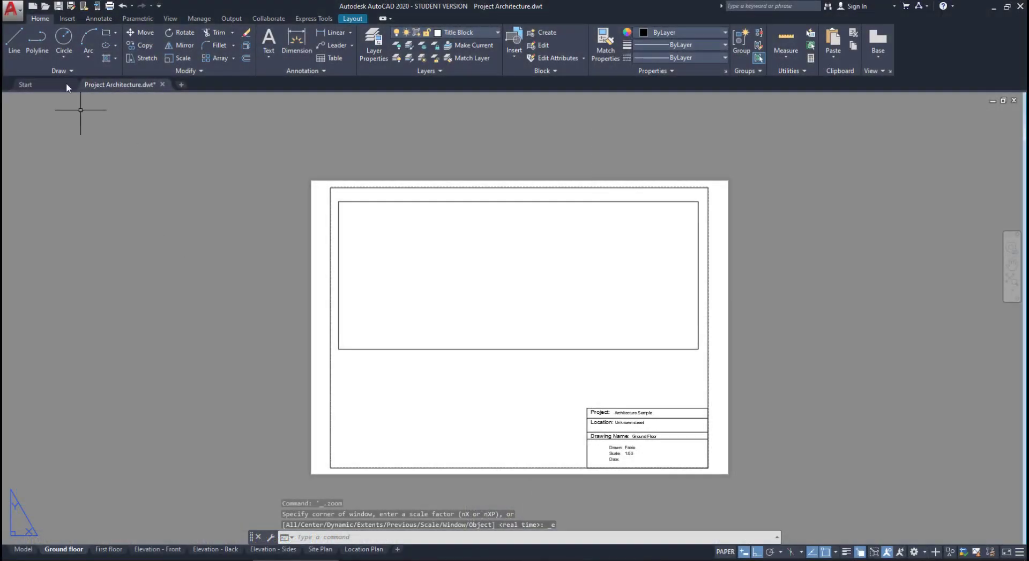
left_click(12, 10)
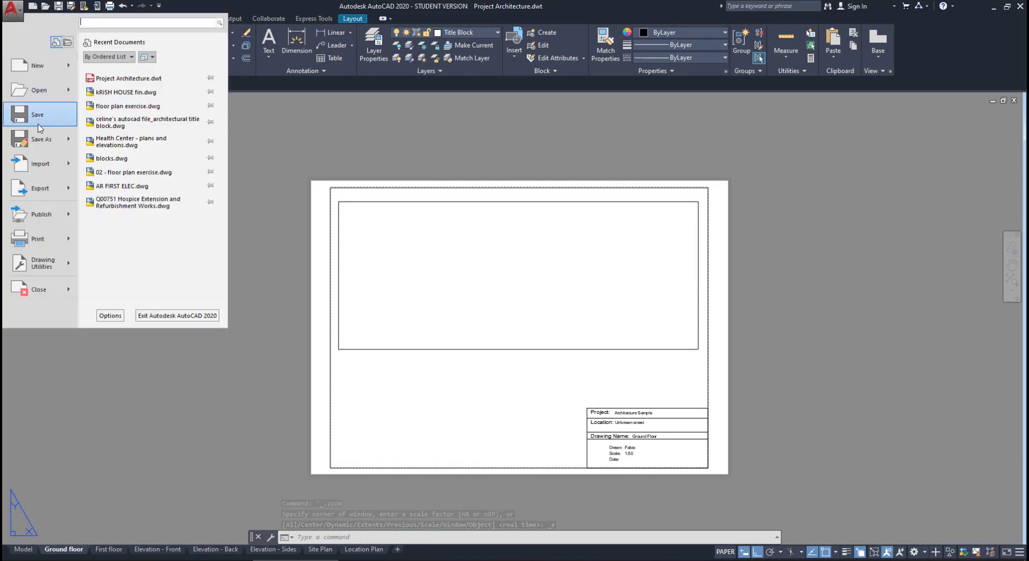
mouse_move(55, 141)
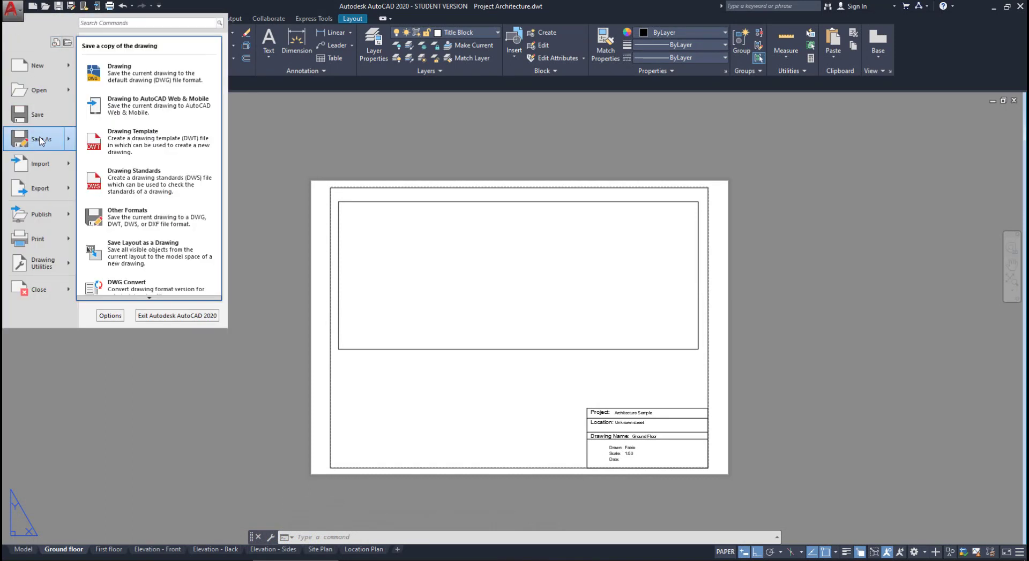
left_click(149, 146)
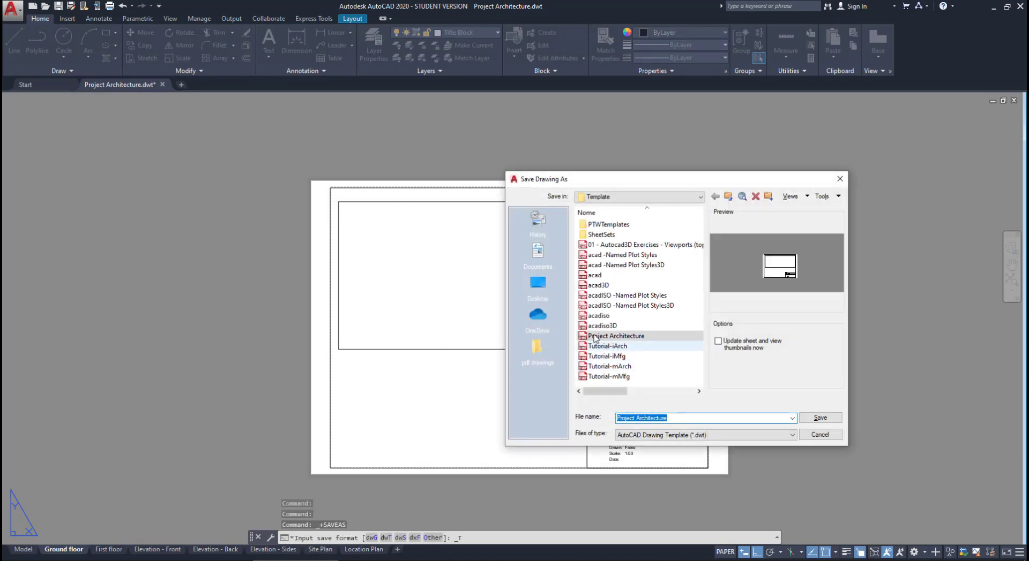
left_click(819, 419)
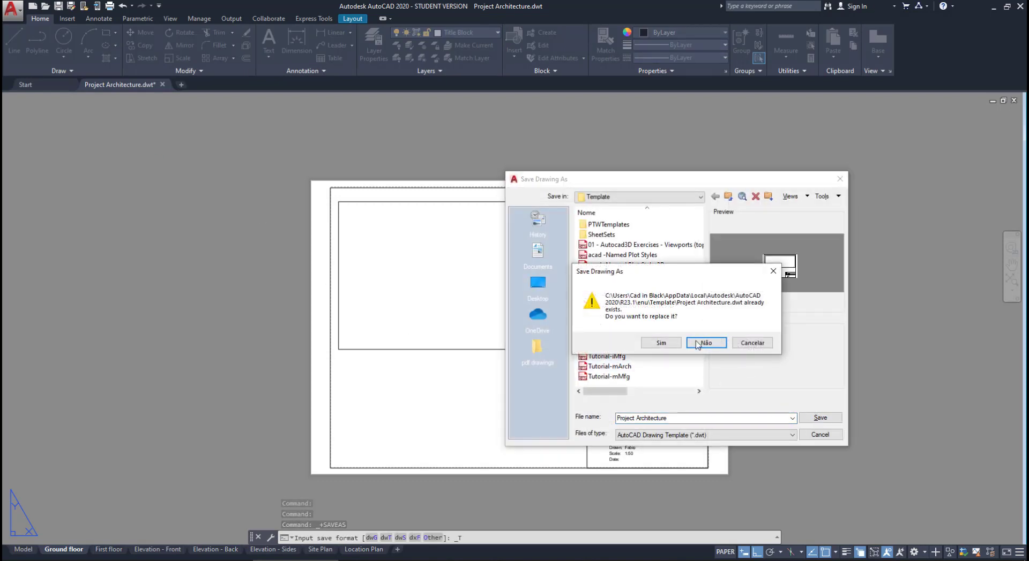
left_click(667, 342)
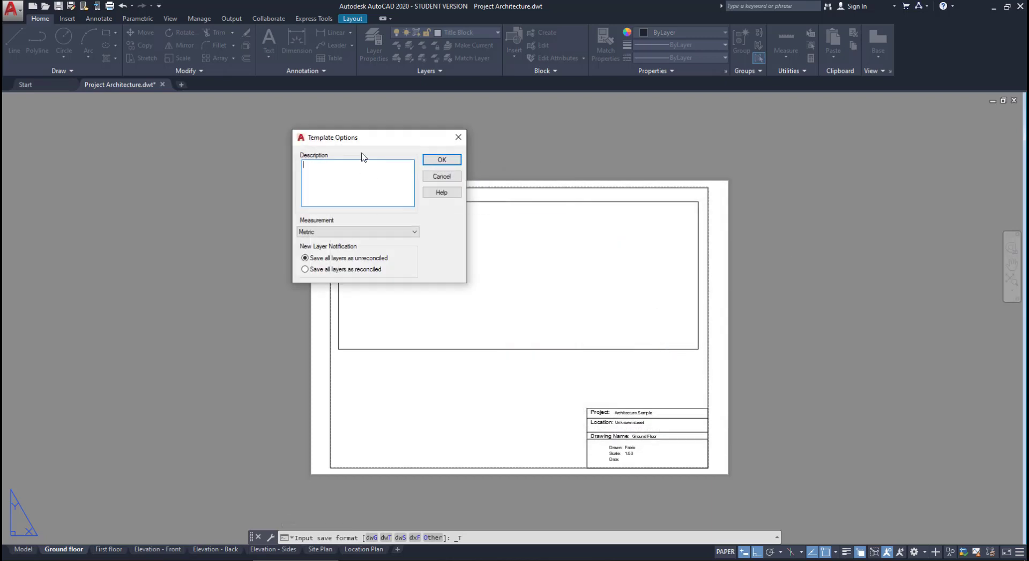
Enter 'Template for project' as the template description.
type("Template for project")
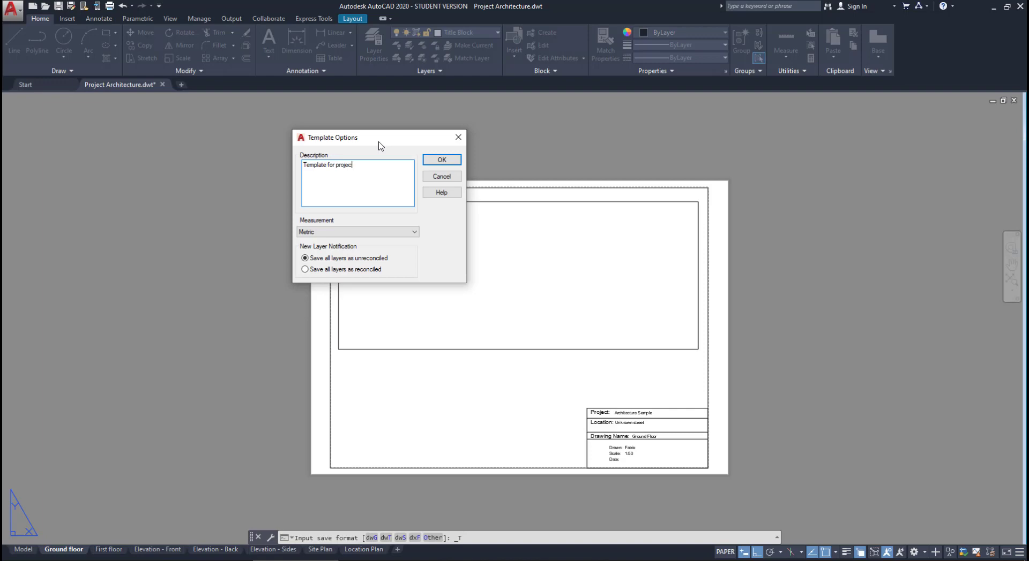